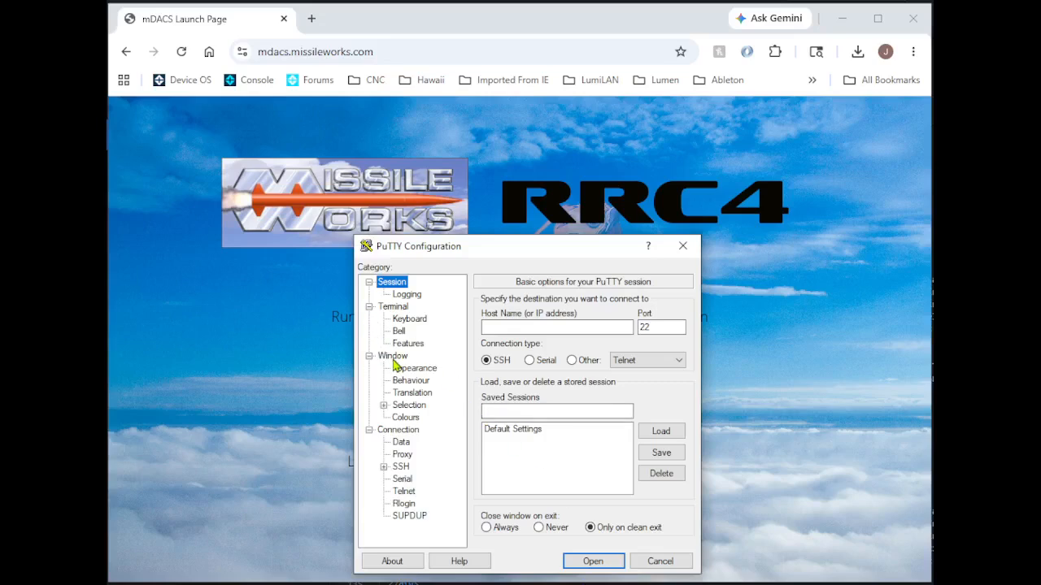
Set the window's lines of scrollback to 20000.
click(393, 357)
click(618, 425)
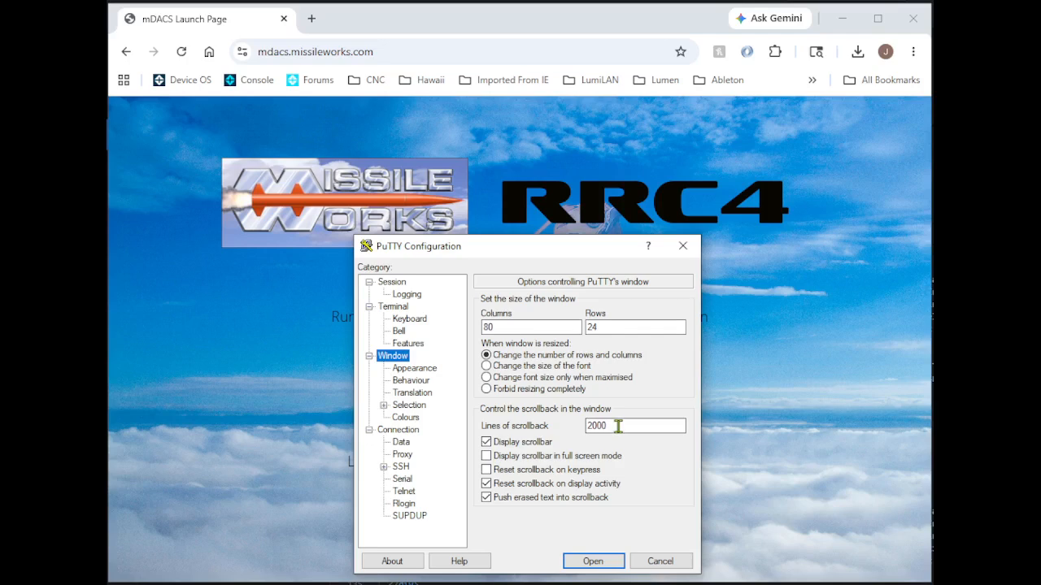
text(0)
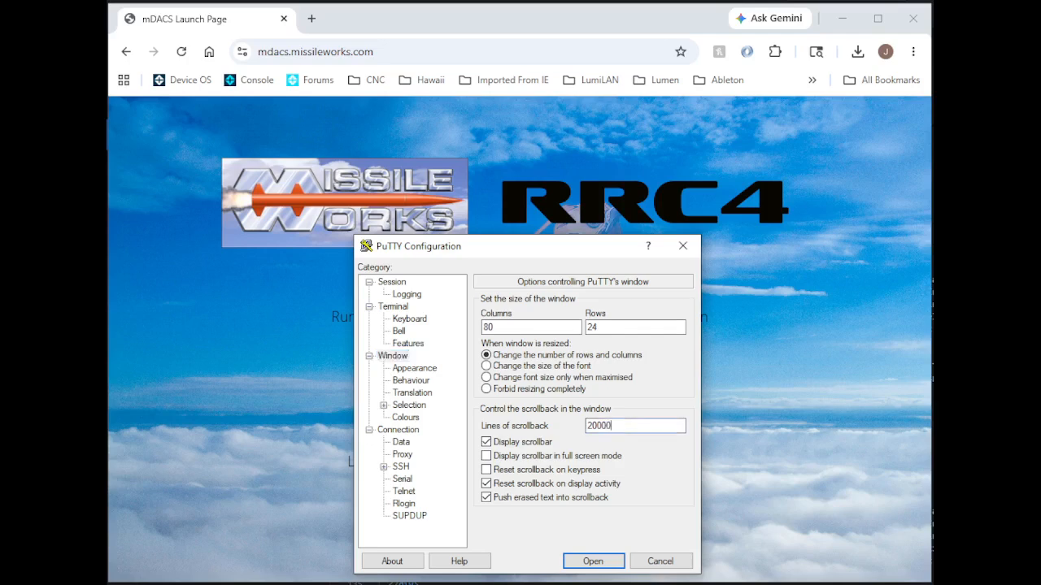
Open a serial session on line COM4, keeping the default speed.
click(391, 282)
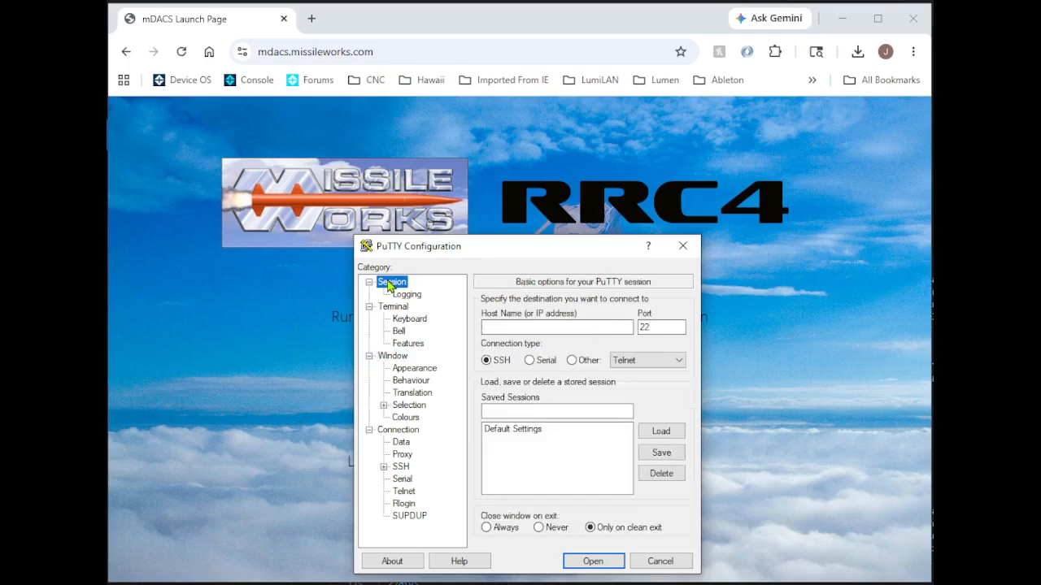
click(531, 361)
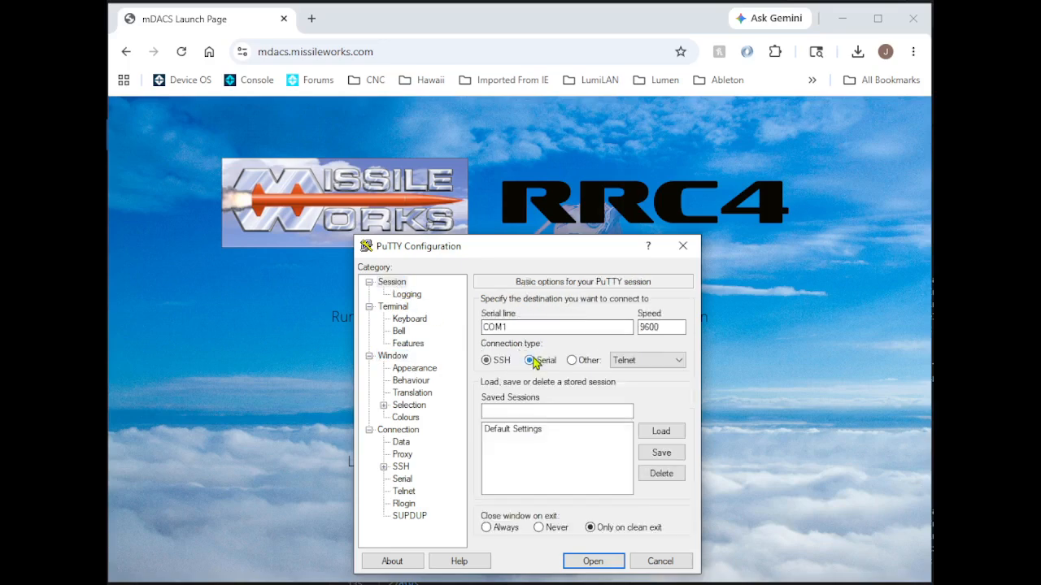
click(520, 326)
key(BackSpace)
text(4)
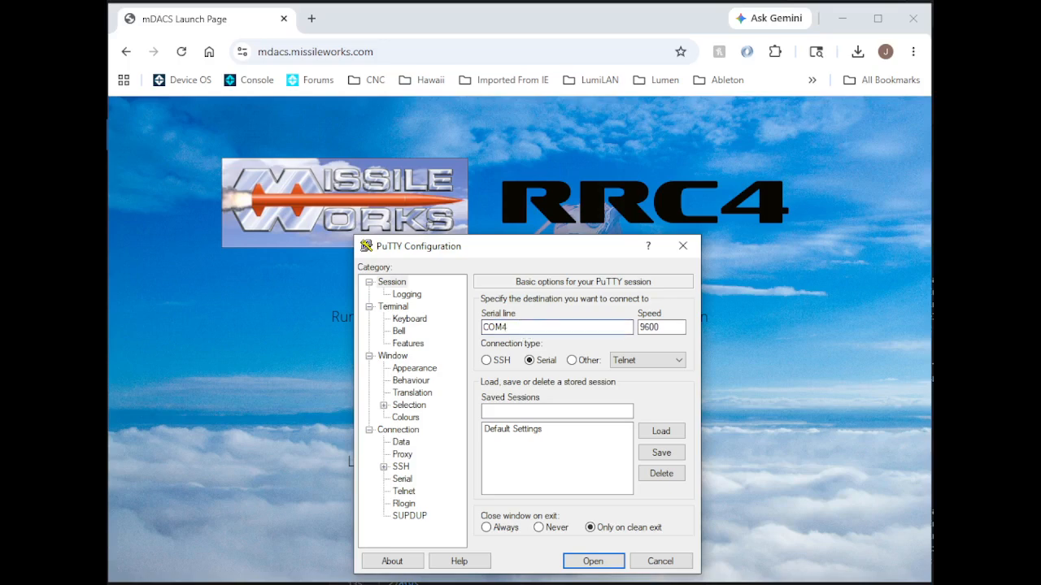
click(609, 559)
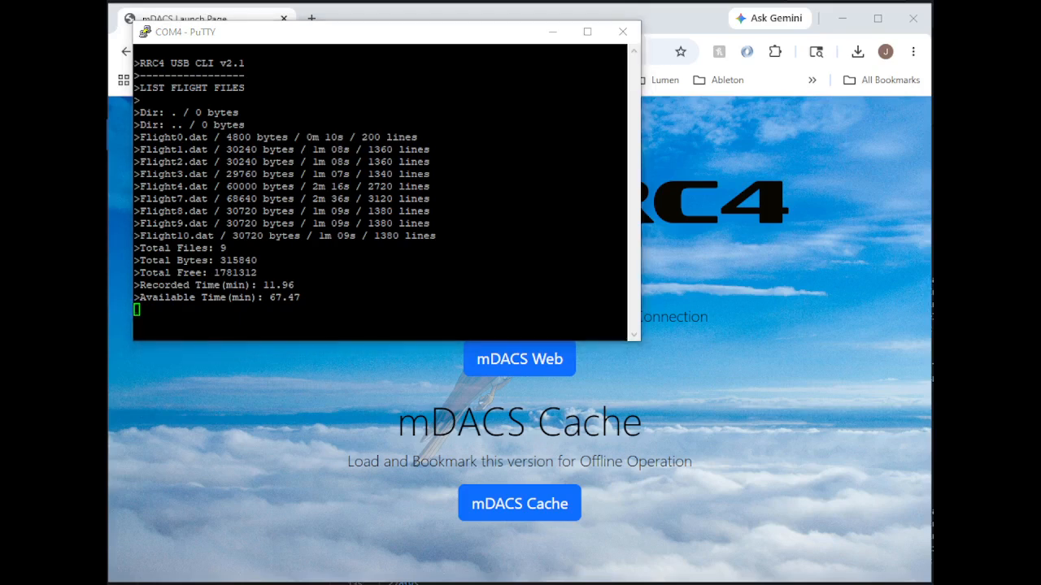
Start the flight file export command and enter flight file number 10 without submitting it.
click(252, 328)
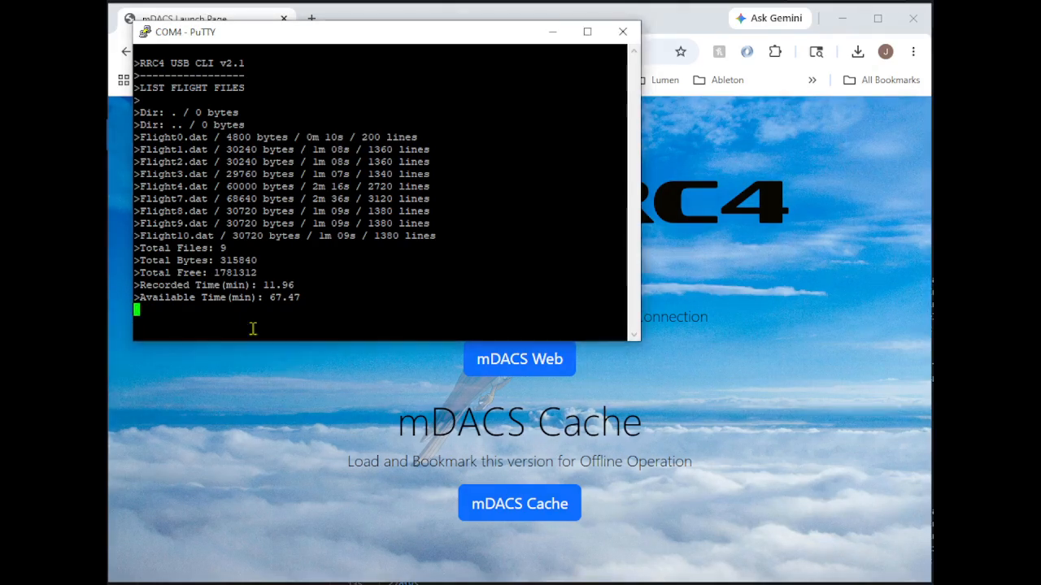
key(e)
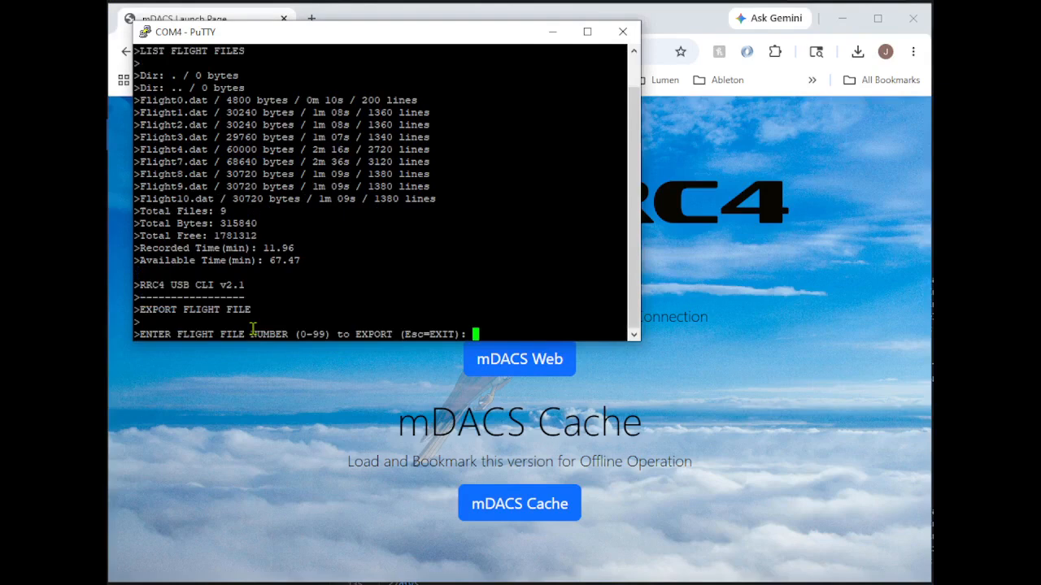
text(10)
Reset the COM4 terminal and clear its scrollback.
right_click(320, 38)
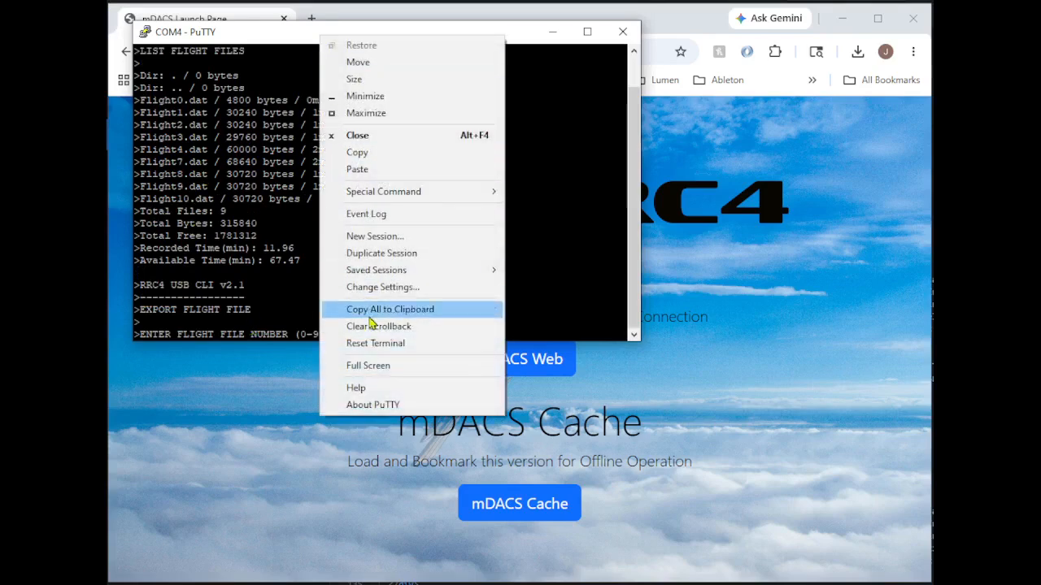
click(377, 345)
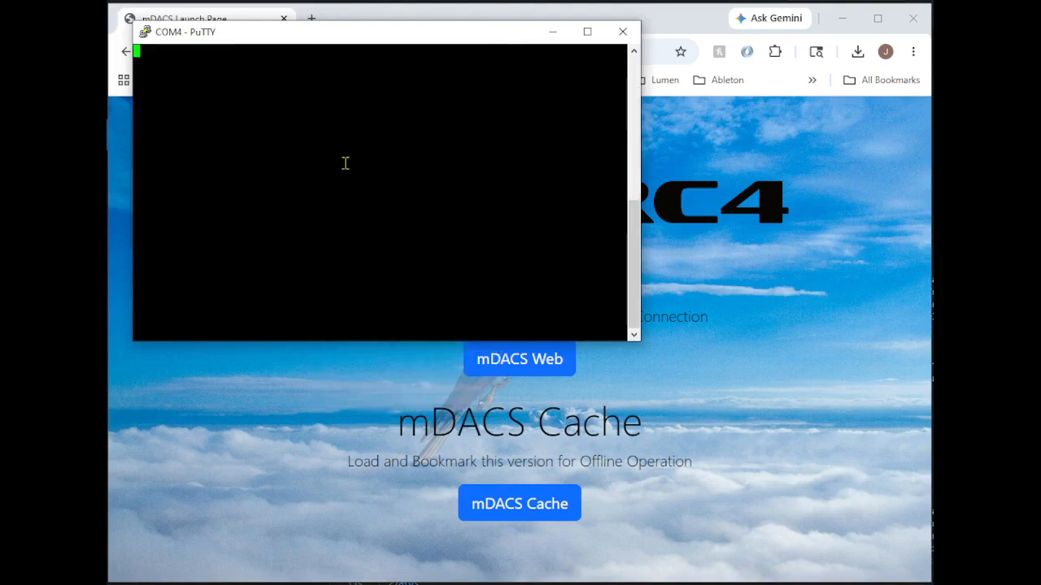
right_click(335, 33)
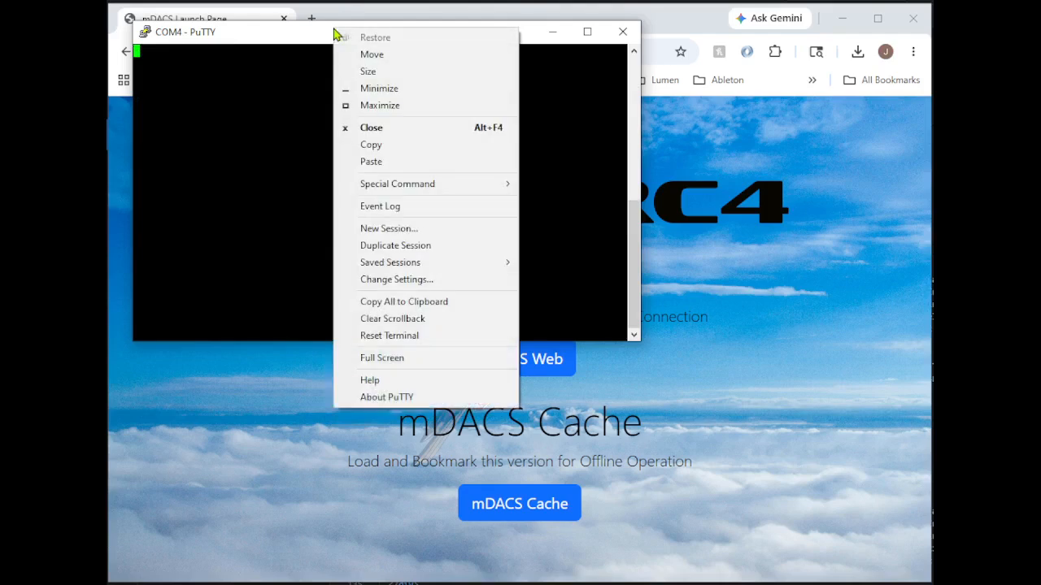
click(398, 318)
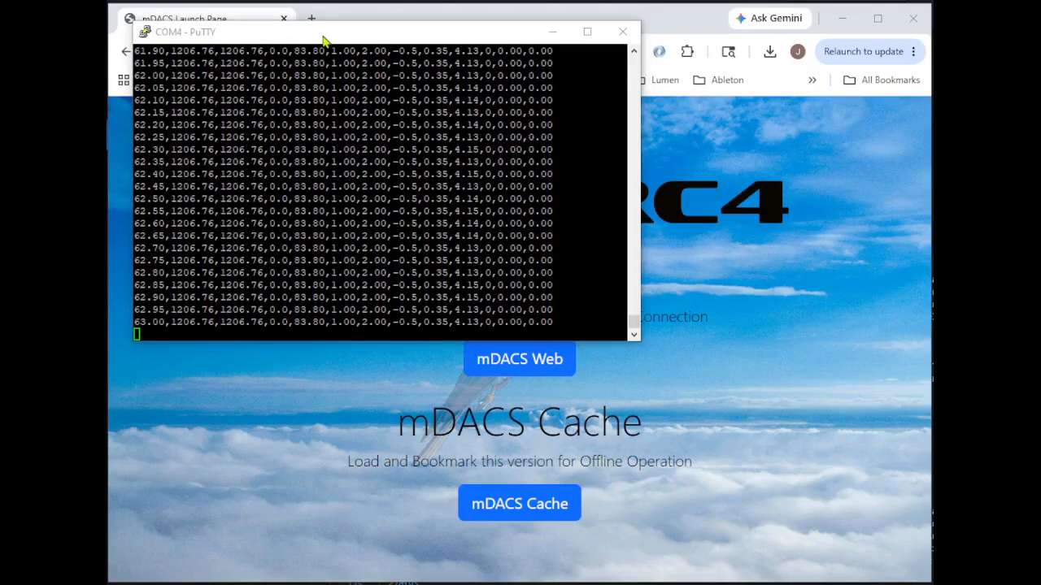
Copy all of the terminal's streamed flight data to the clipboard and paste it into the empty Notepad document.
right_click(325, 40)
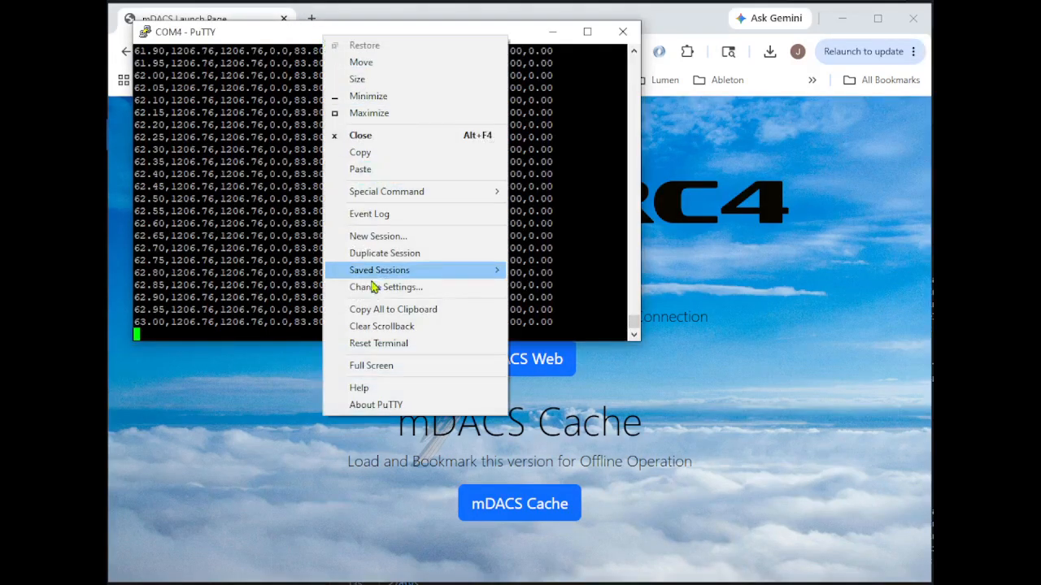
click(379, 309)
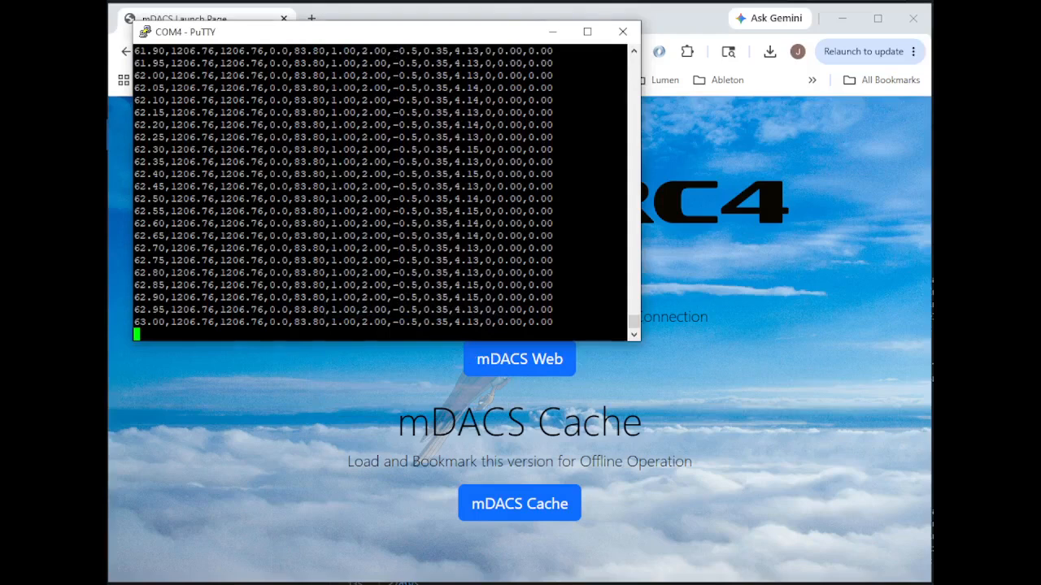
drag(933, 124, 425, 108)
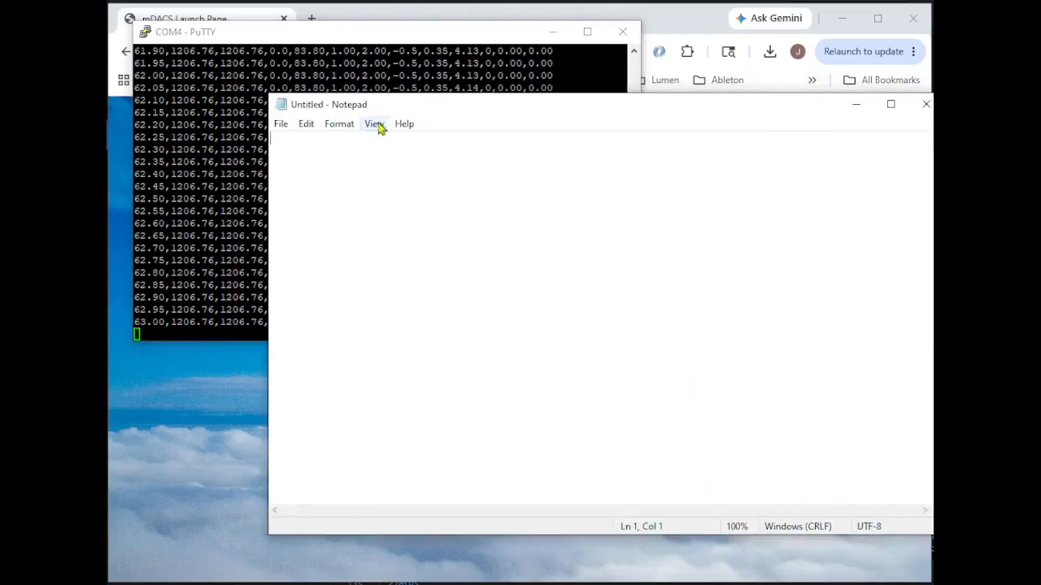
click(312, 129)
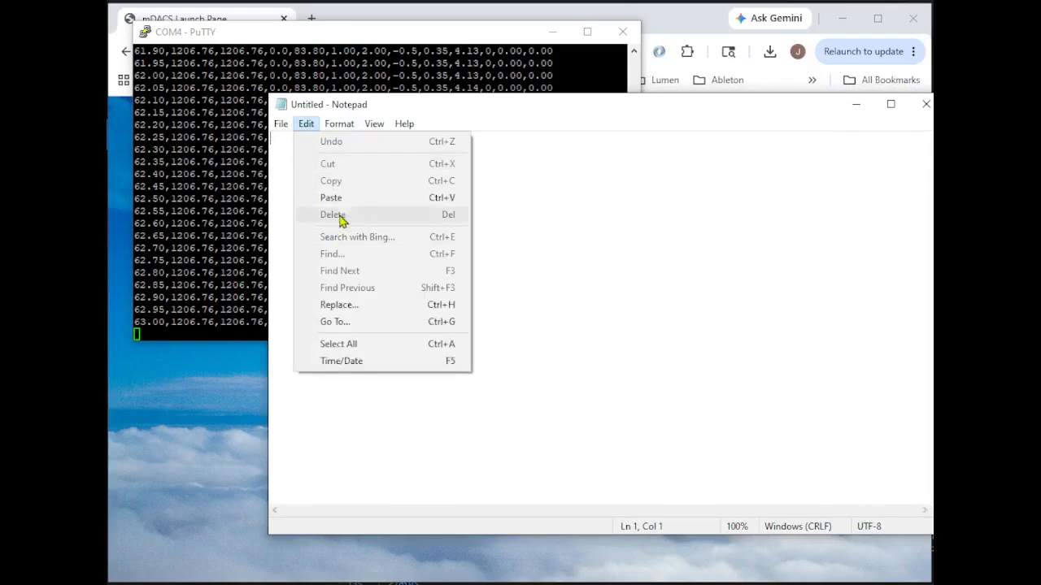
click(340, 198)
Save the pasted flight data as a text file named Flight10 in the Downloads folder.
click(287, 128)
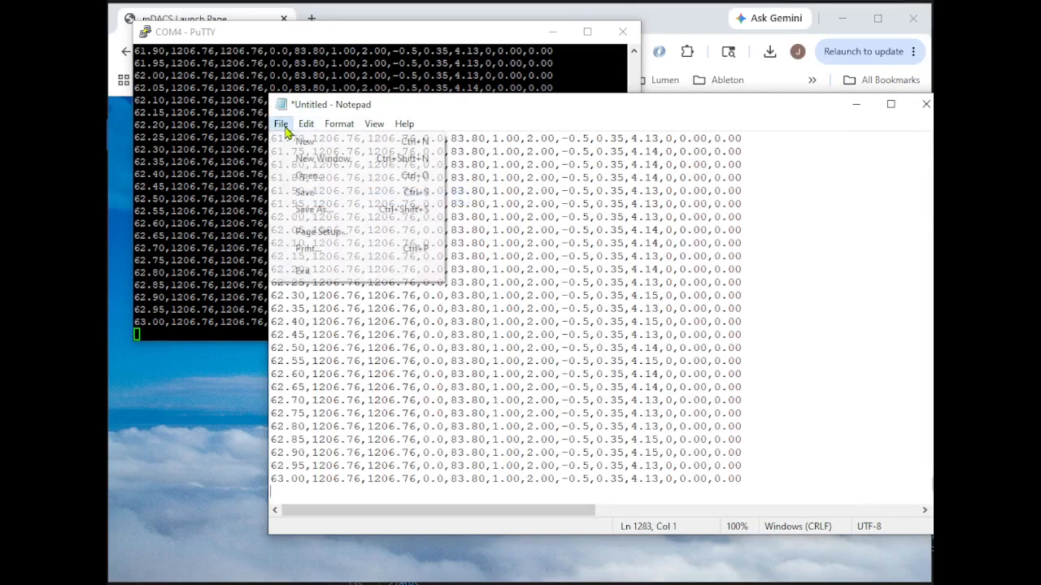
click(325, 211)
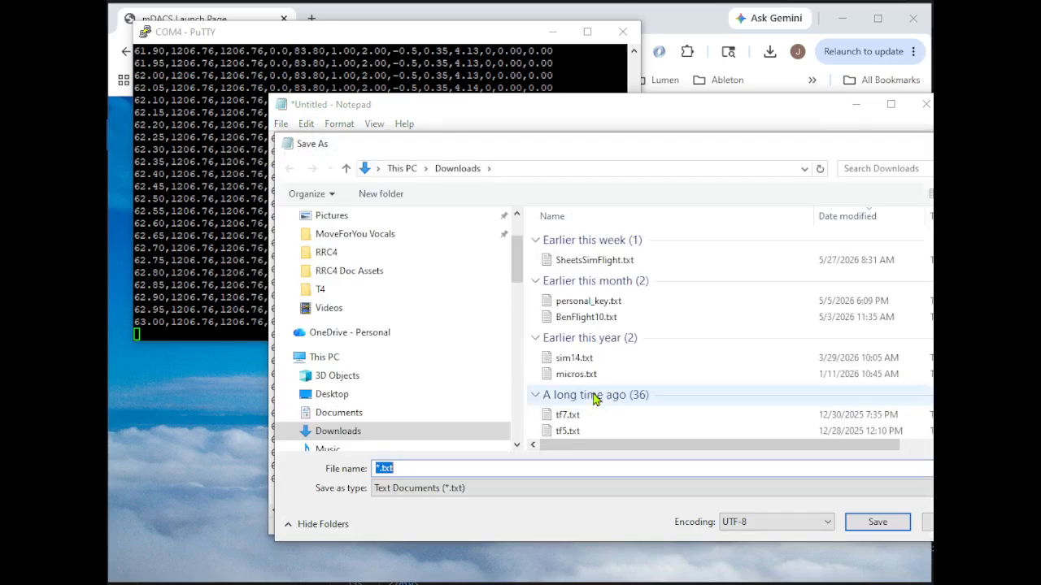
text(Flight10)
key(Return)
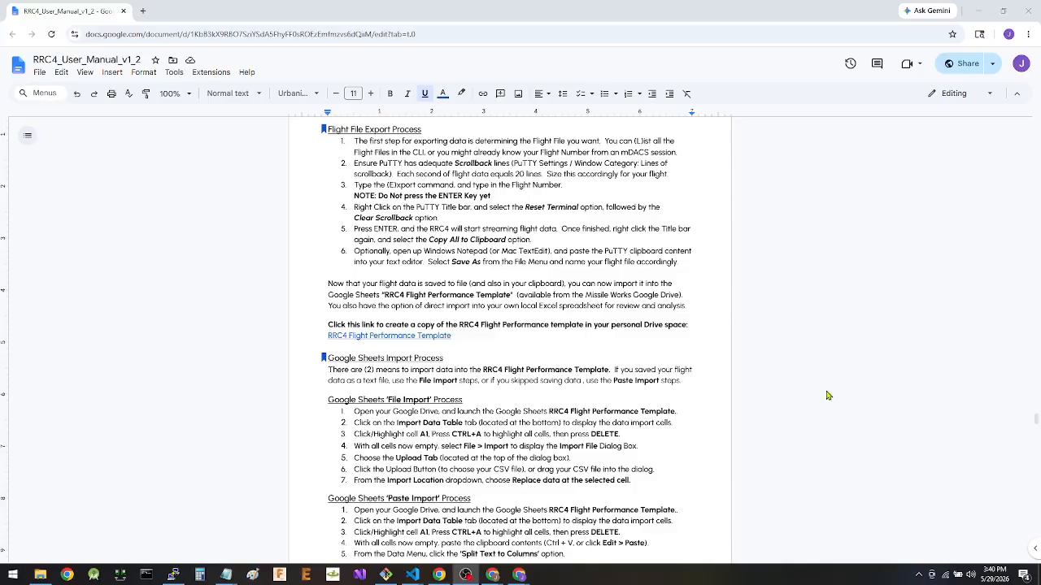
Open the RRC4 Flight Performance Template link in the user manual and make a copy of the template.
right_click(392, 337)
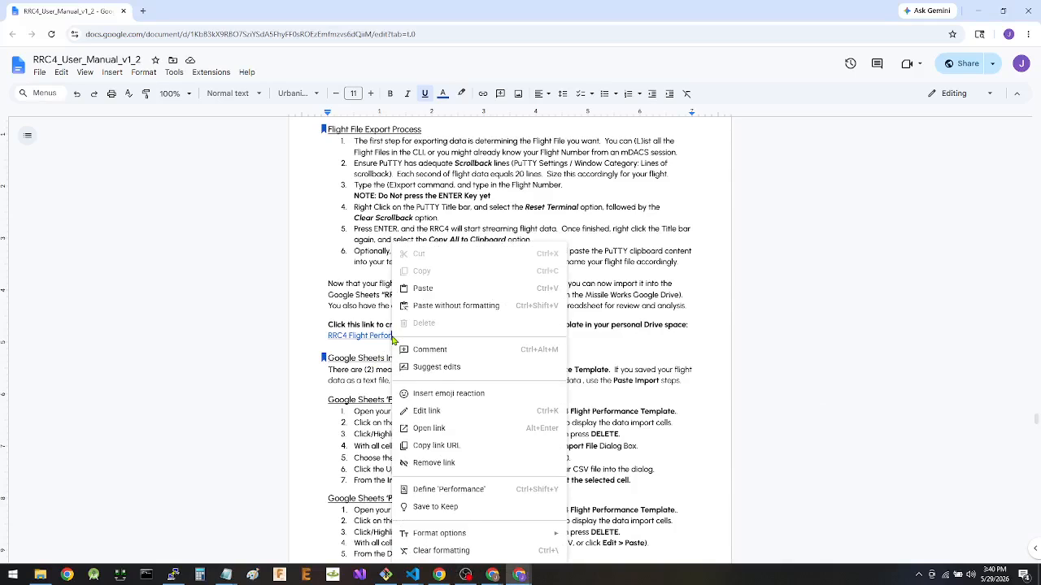
click(421, 429)
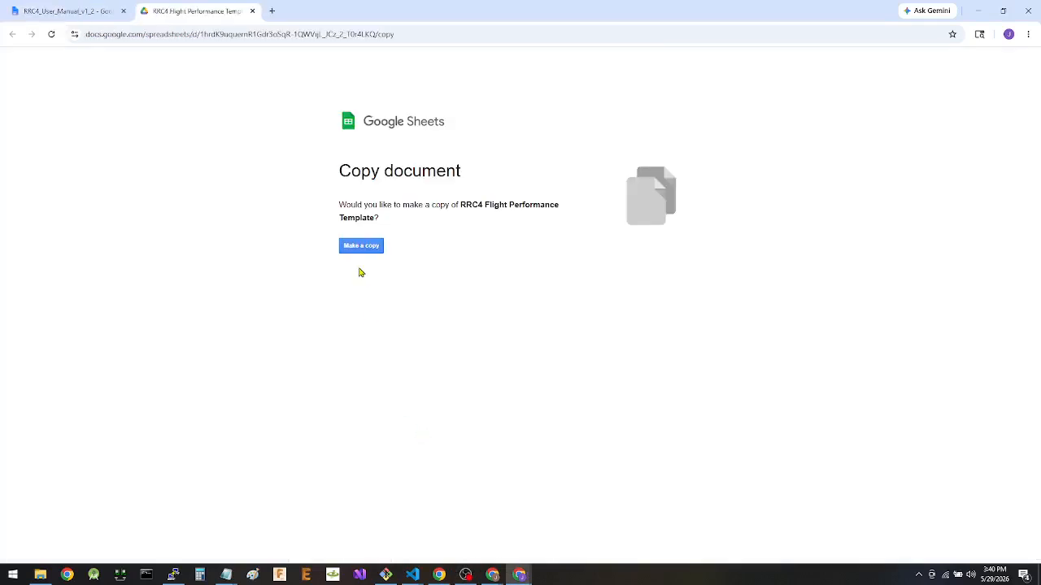
click(360, 246)
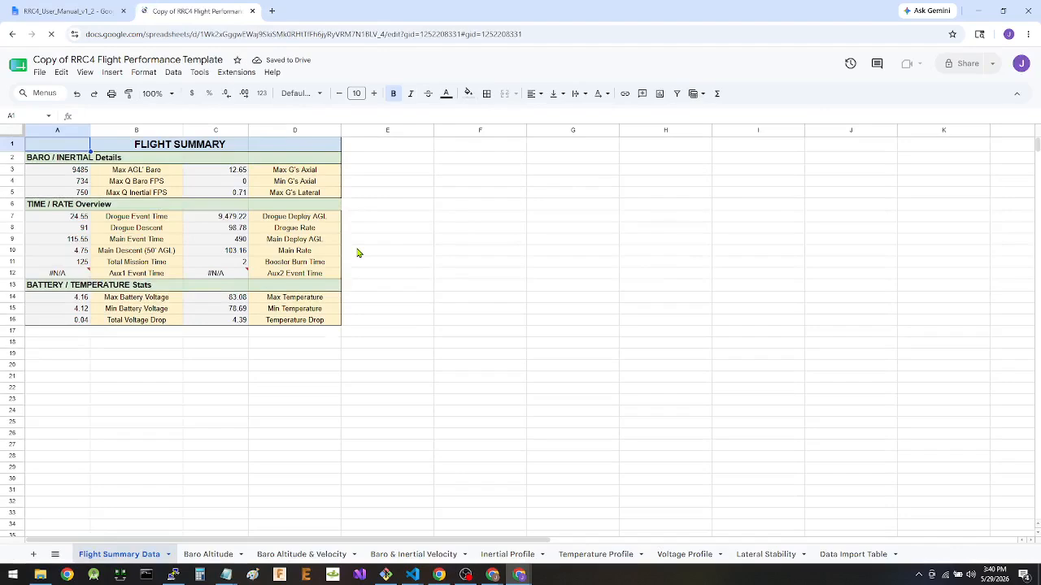
Delete all existing data from the Data Import Table sheet.
click(852, 556)
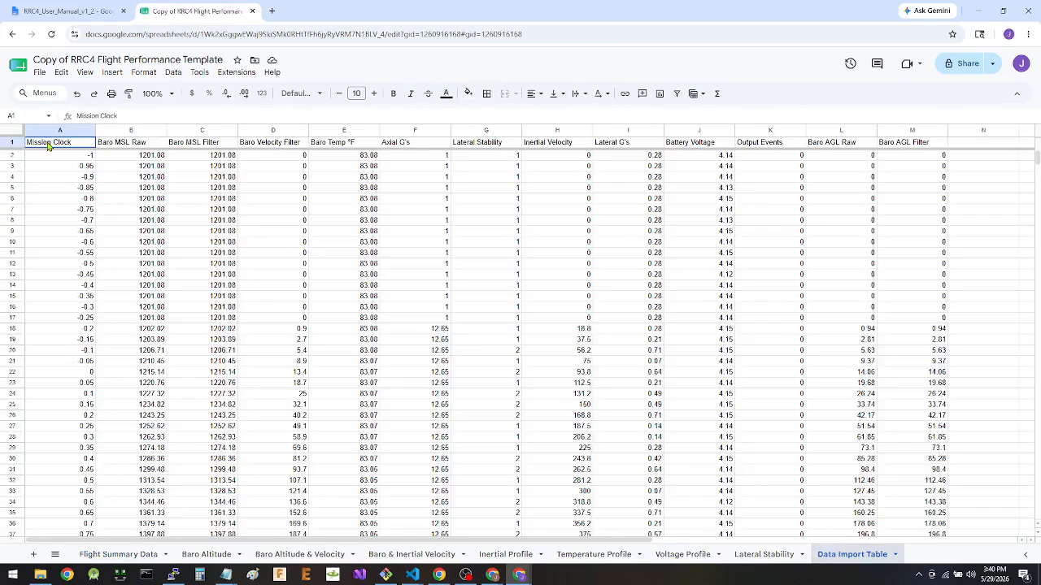
key(ctrl+a)
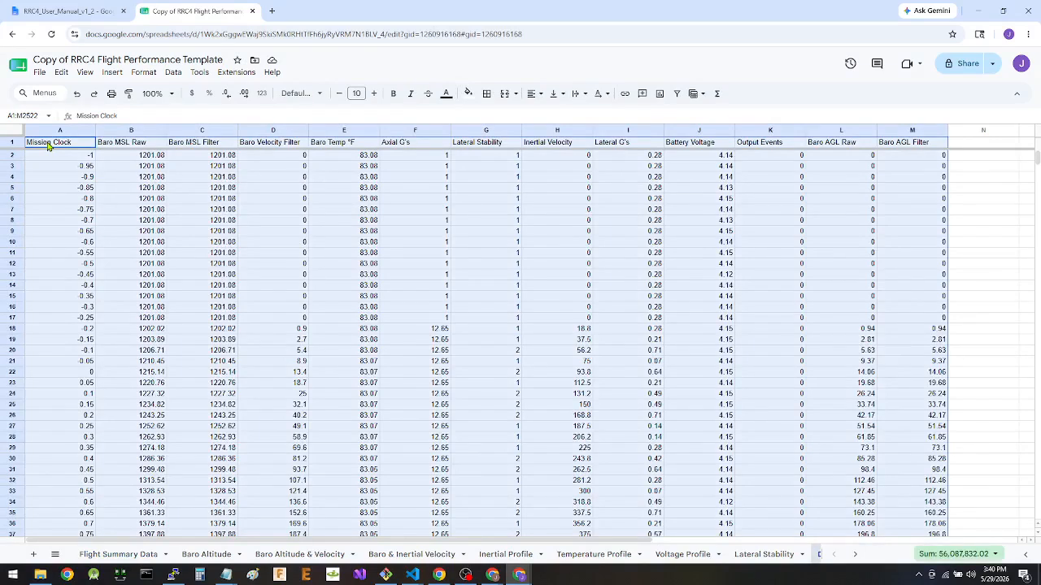
key(Delete)
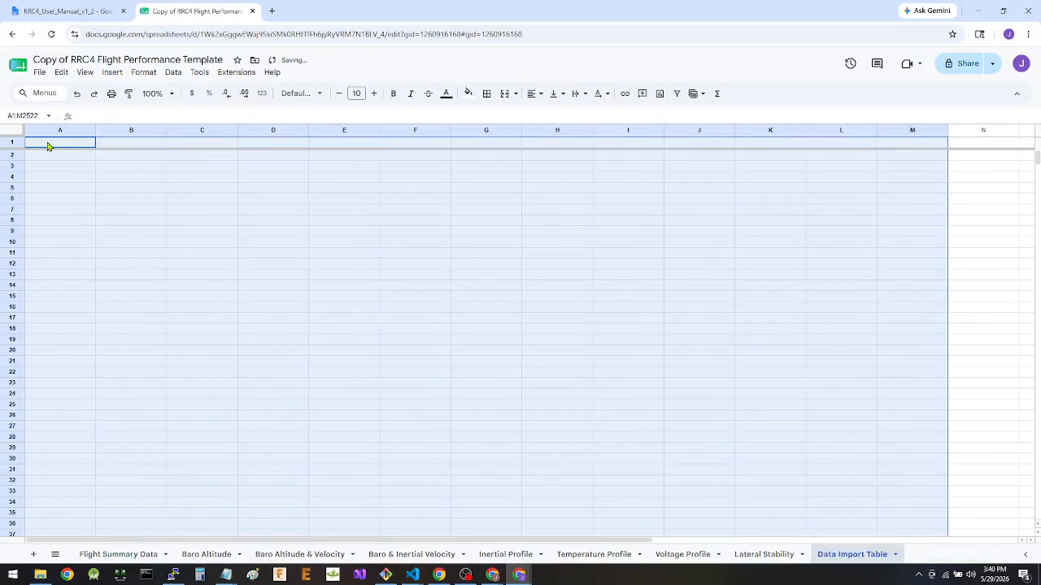
Upload Flight432026.csv from the Downloads folder as the file to import.
click(41, 78)
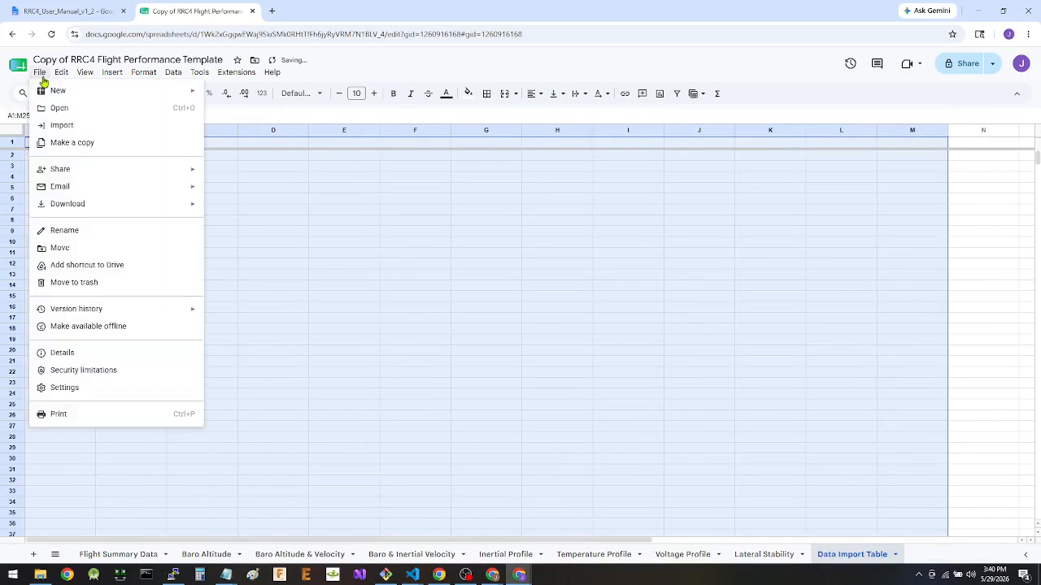
click(60, 127)
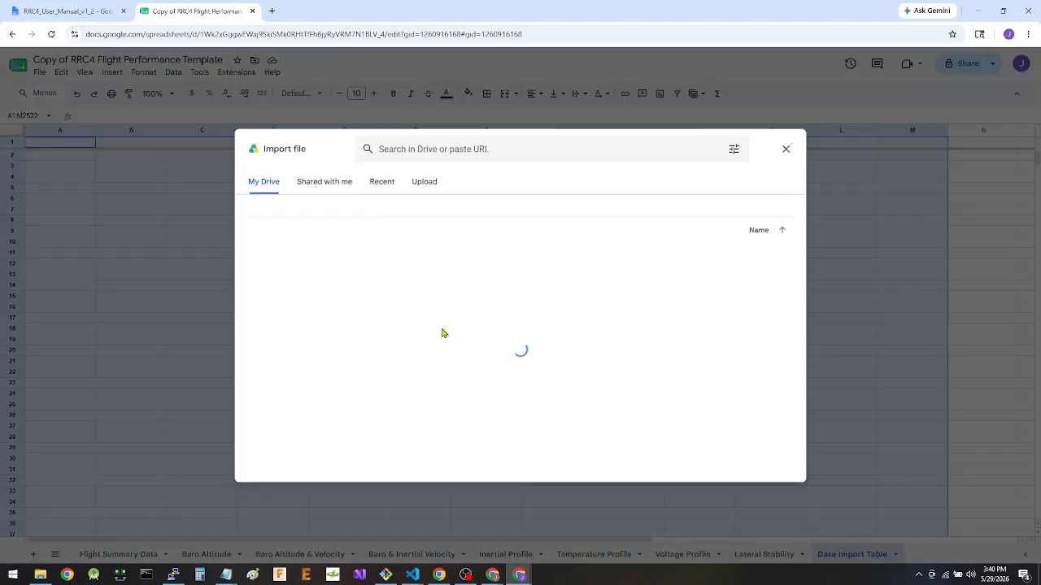
click(428, 190)
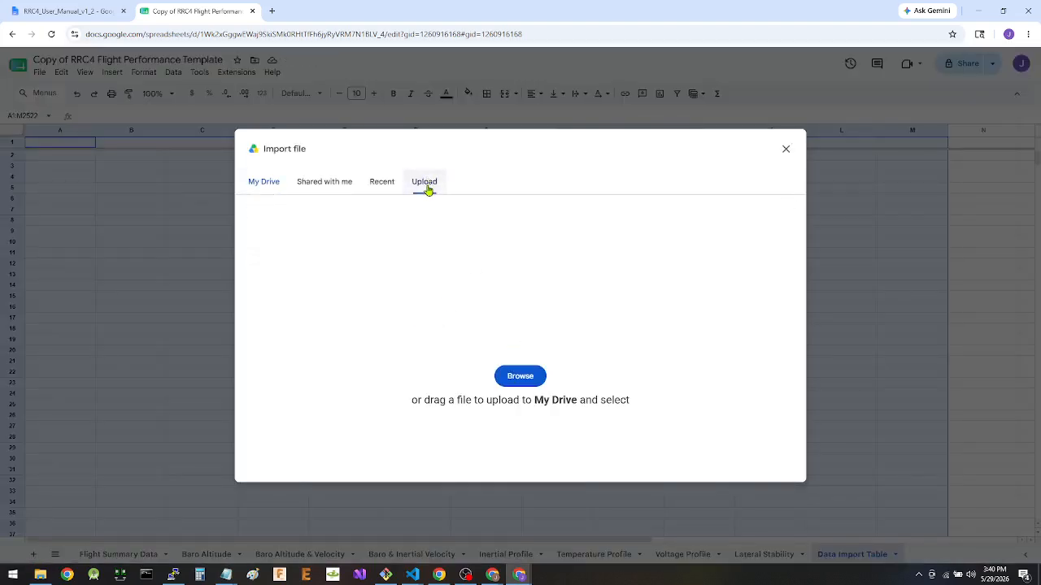
click(523, 376)
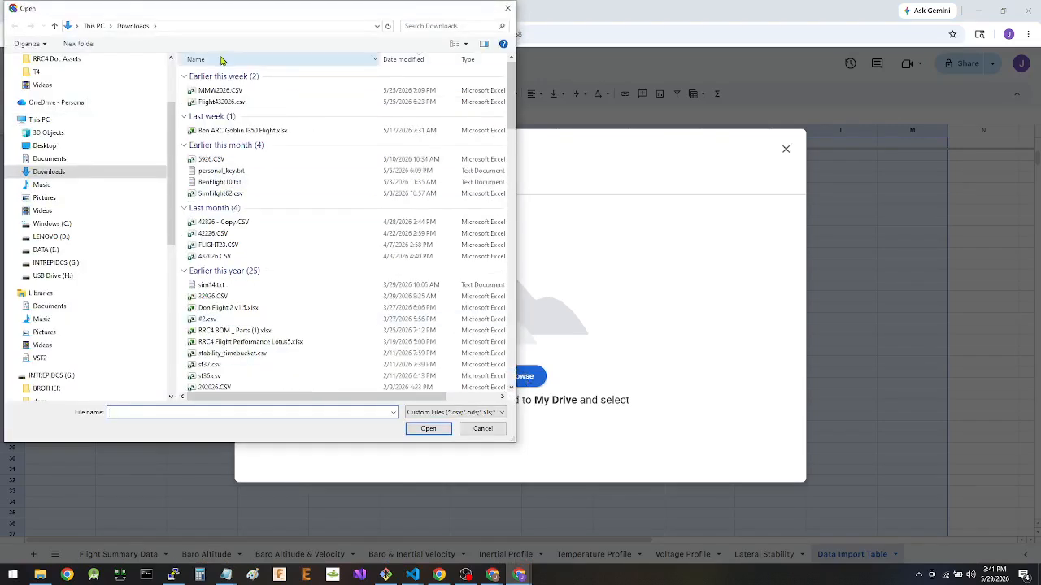
click(217, 103)
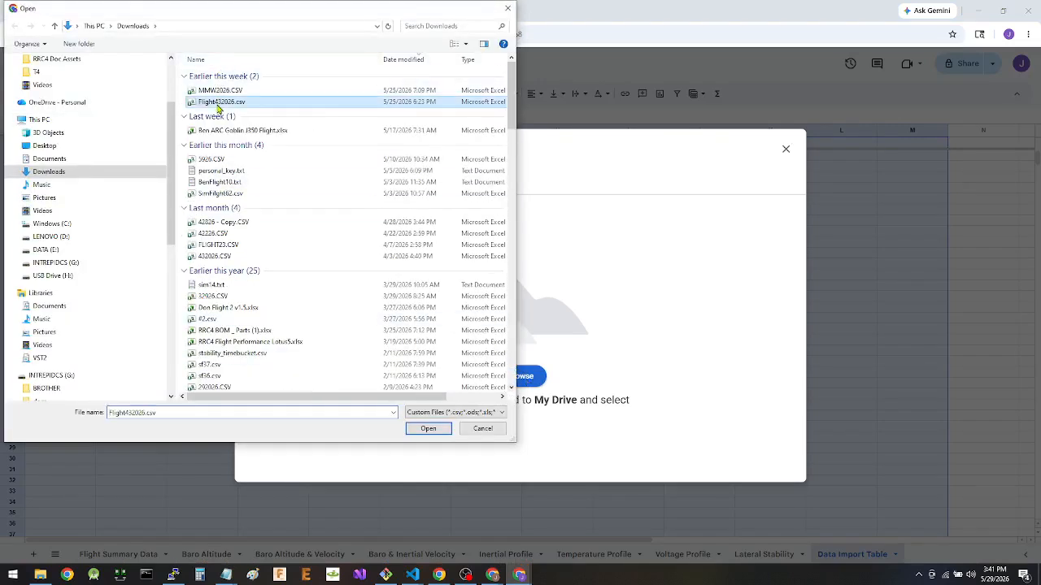
click(438, 428)
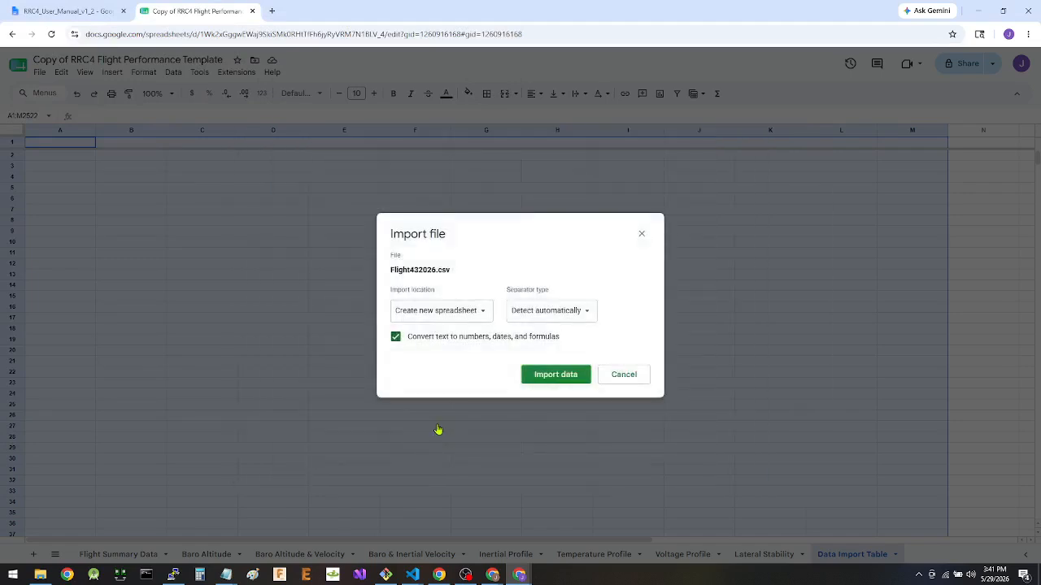
Import the file with the location set to Replace data at selected cell, and open the Flight Summary Data sheet.
click(478, 316)
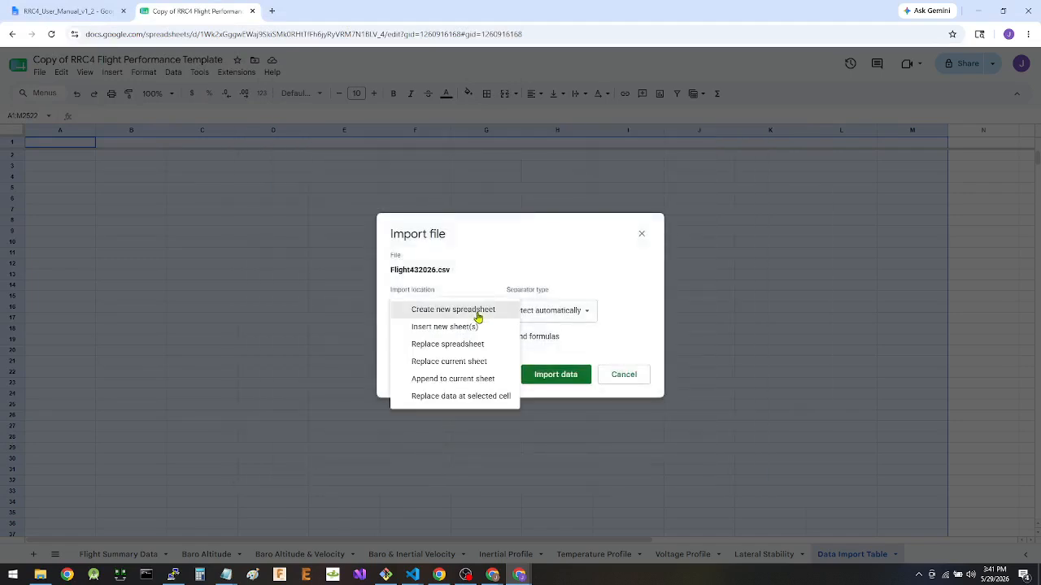
click(474, 397)
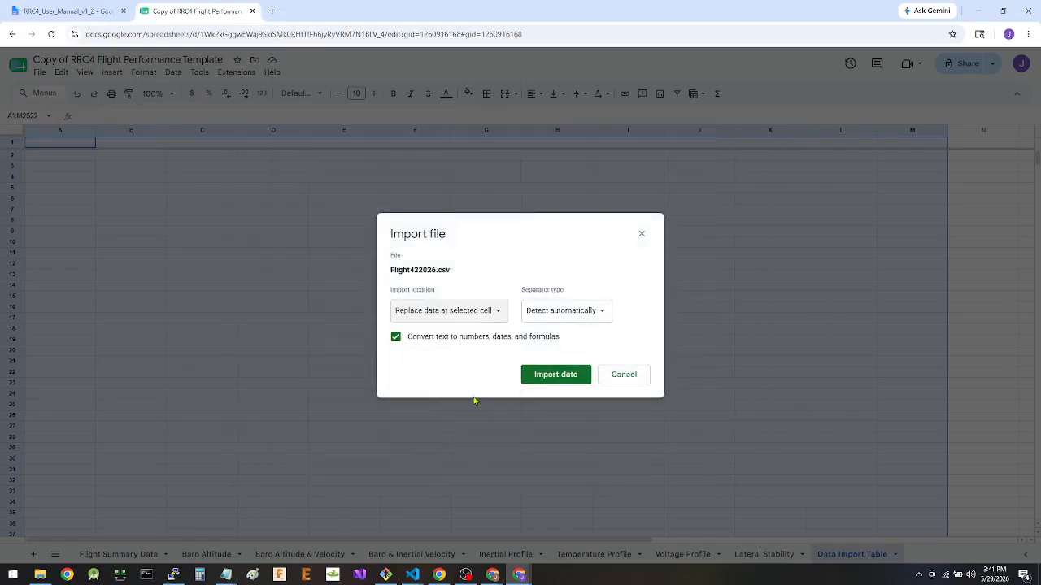
click(544, 375)
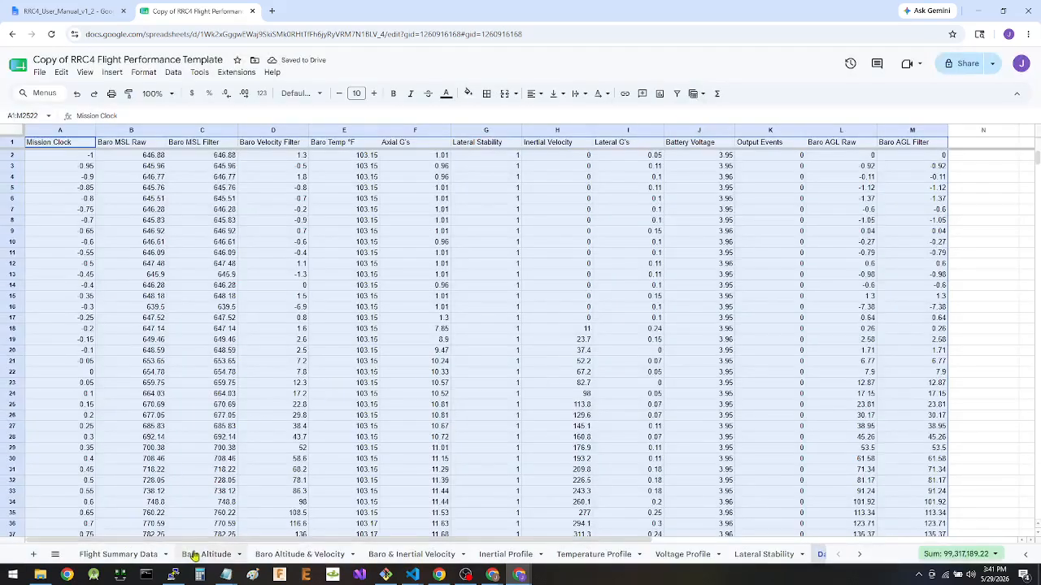
click(124, 554)
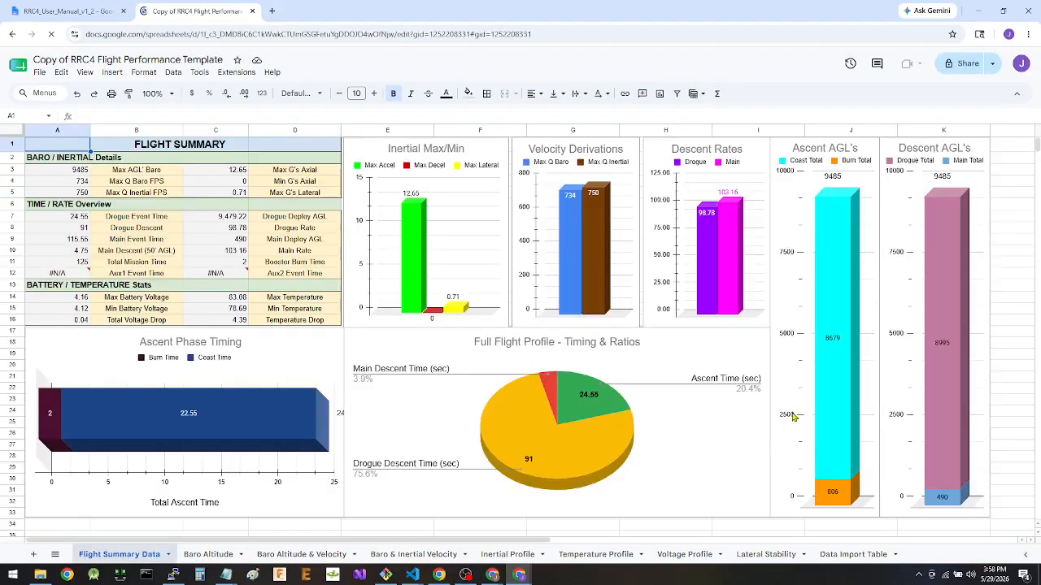
Clear the entire contents of the Data Import Table sheet, including the header row.
click(846, 554)
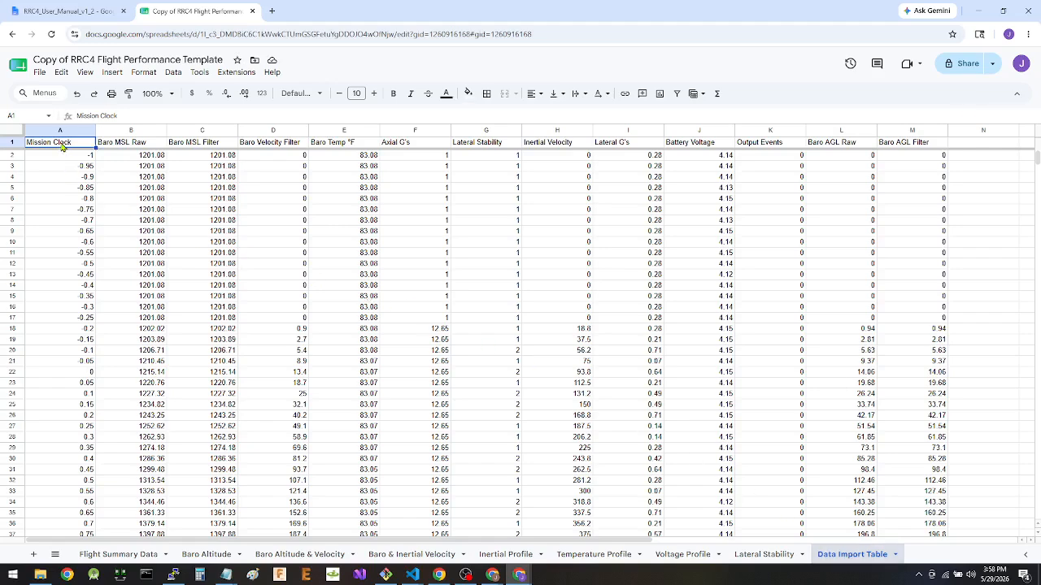
key(ctrl+a)
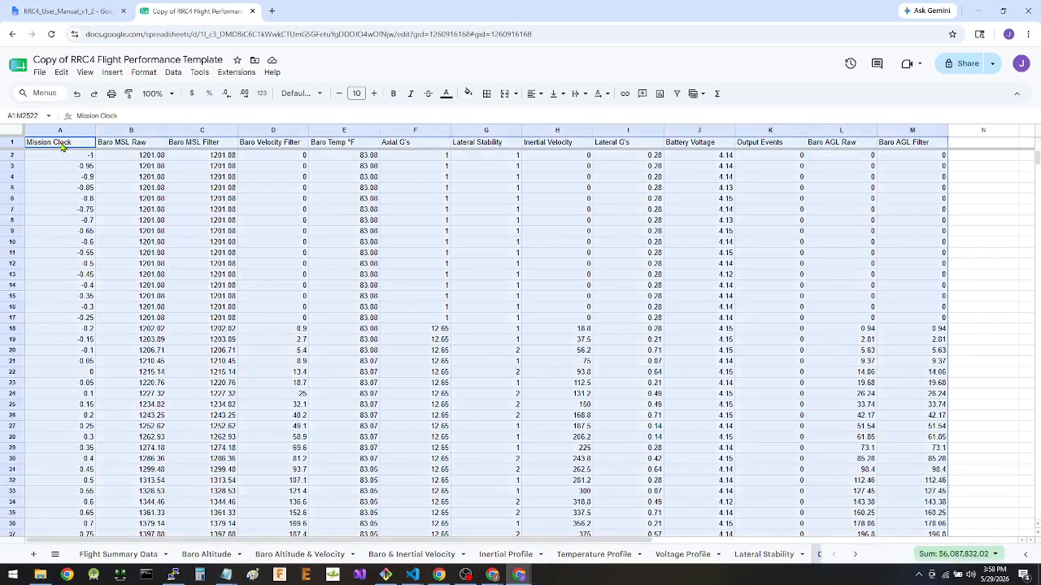
key(Delete)
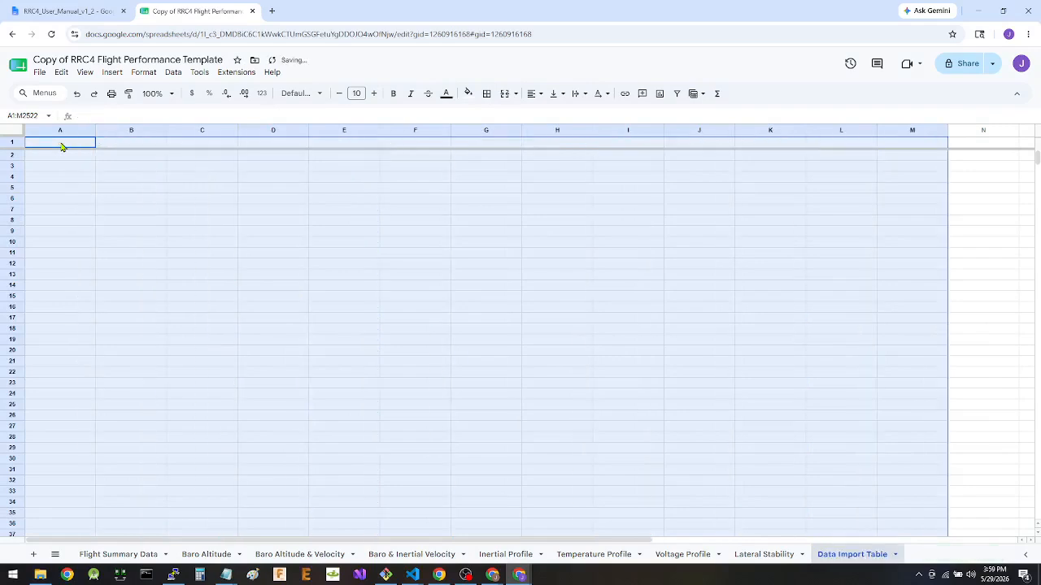
Paste the copied comma-separated flight data into the Data Import Table sheet and split the text to columns.
click(62, 72)
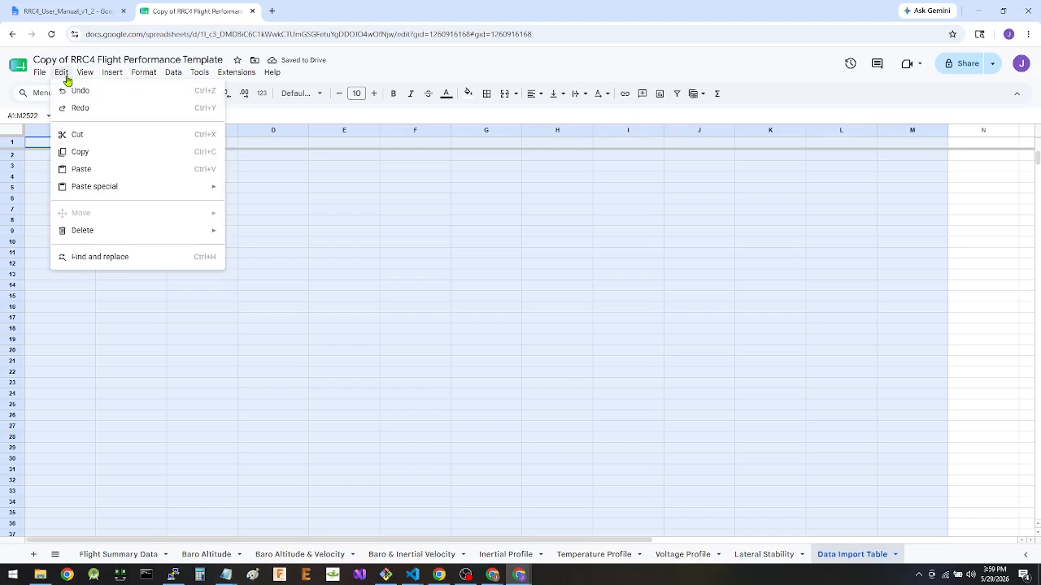
click(76, 171)
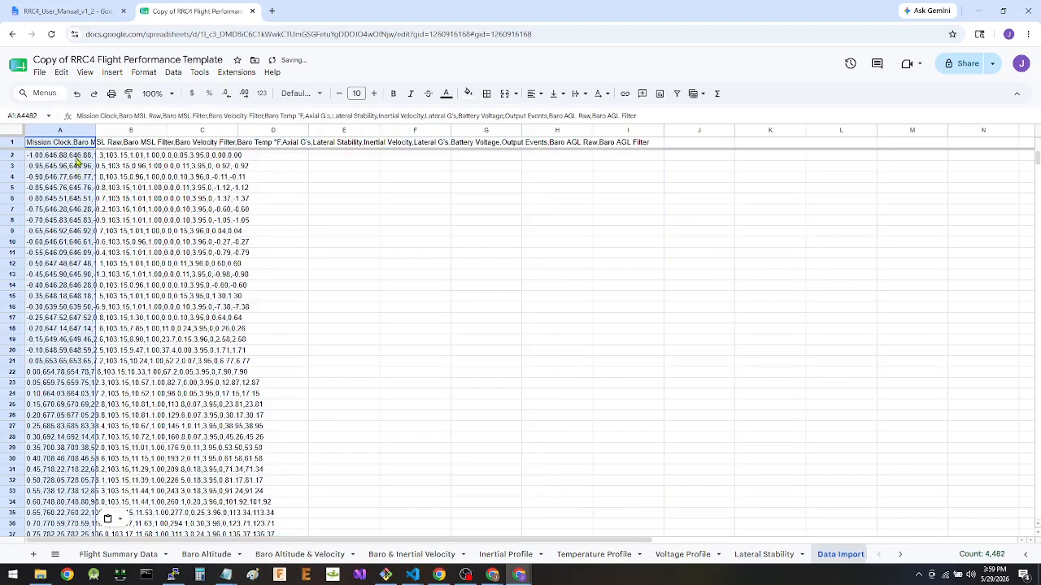
click(172, 75)
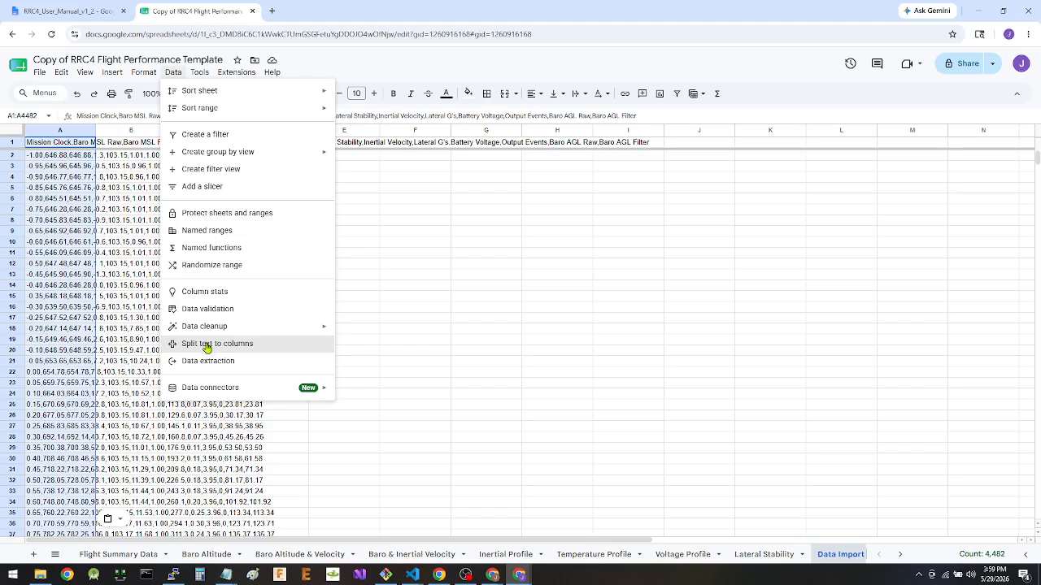
click(208, 344)
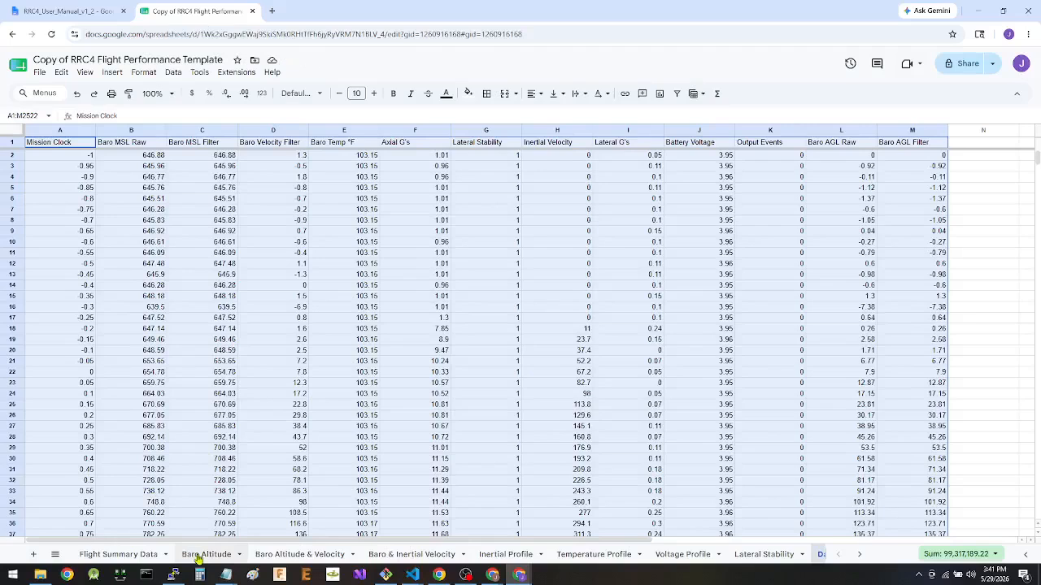
Review the Flight Summary Data sheet and the altitude, velocity, inertial, temperature, voltage and lateral stability chart sheets for the pasted flight.
click(122, 555)
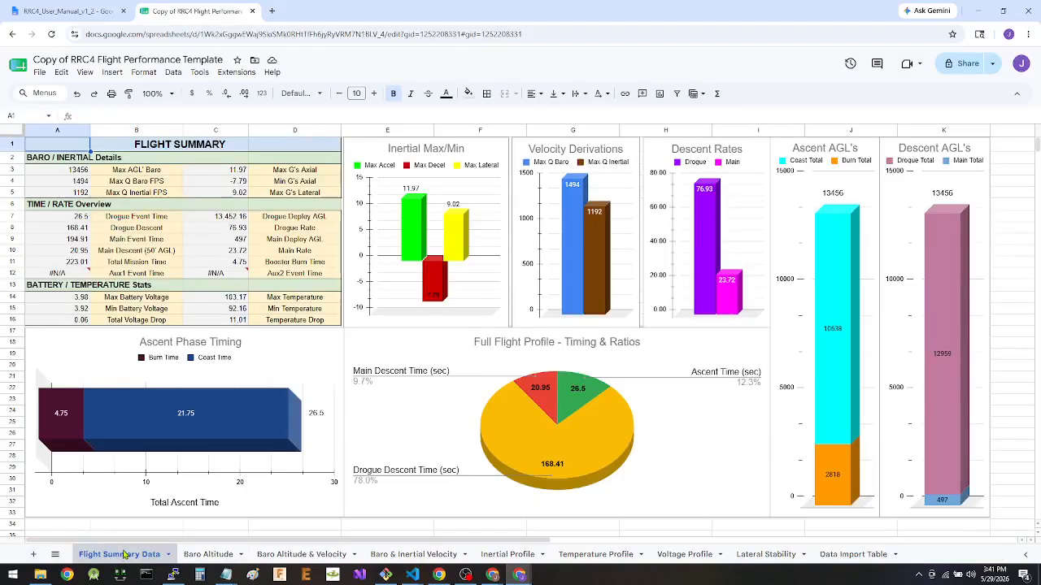
click(202, 556)
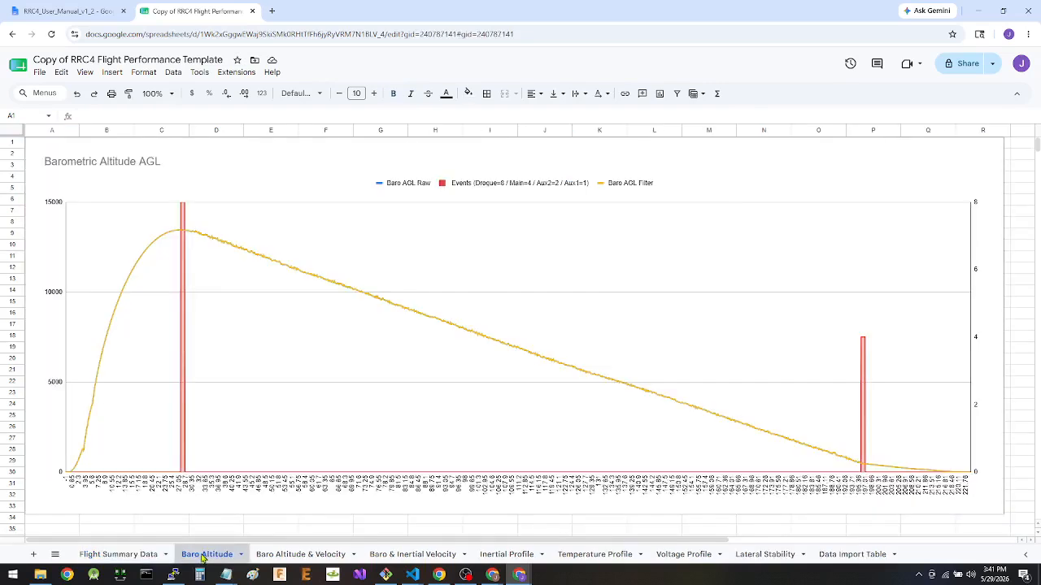
click(300, 554)
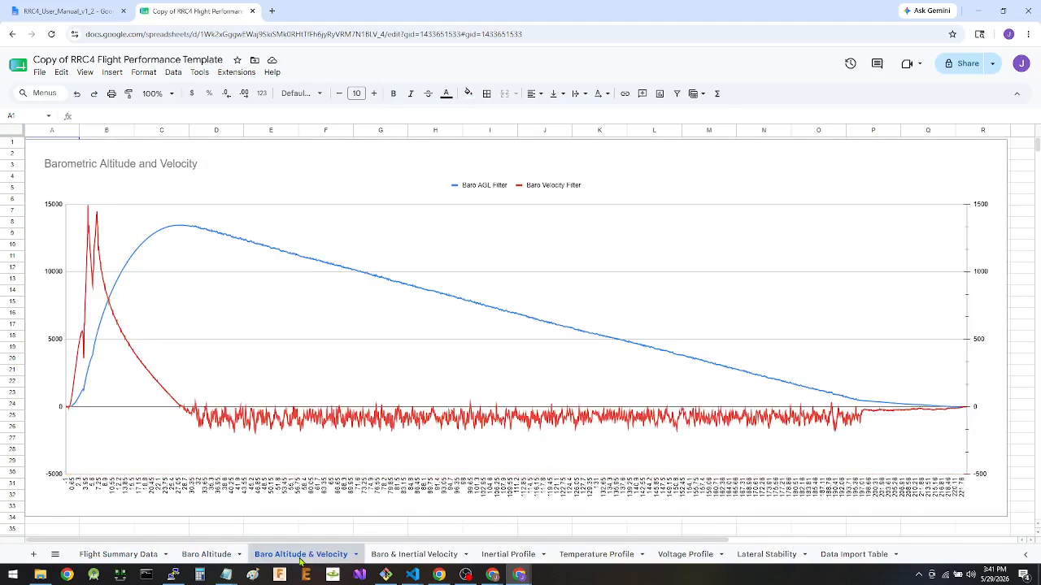
click(413, 554)
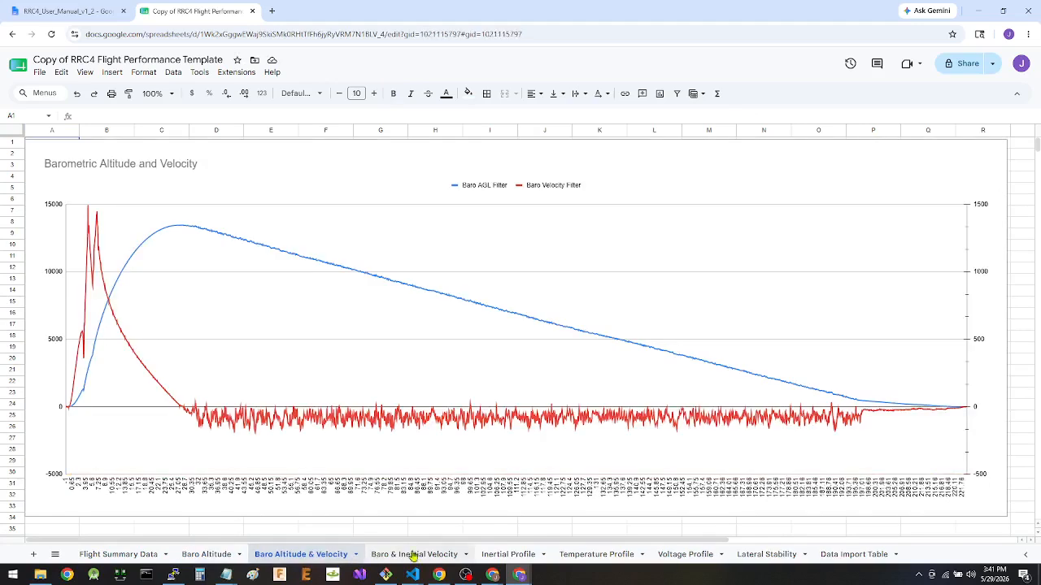
click(492, 557)
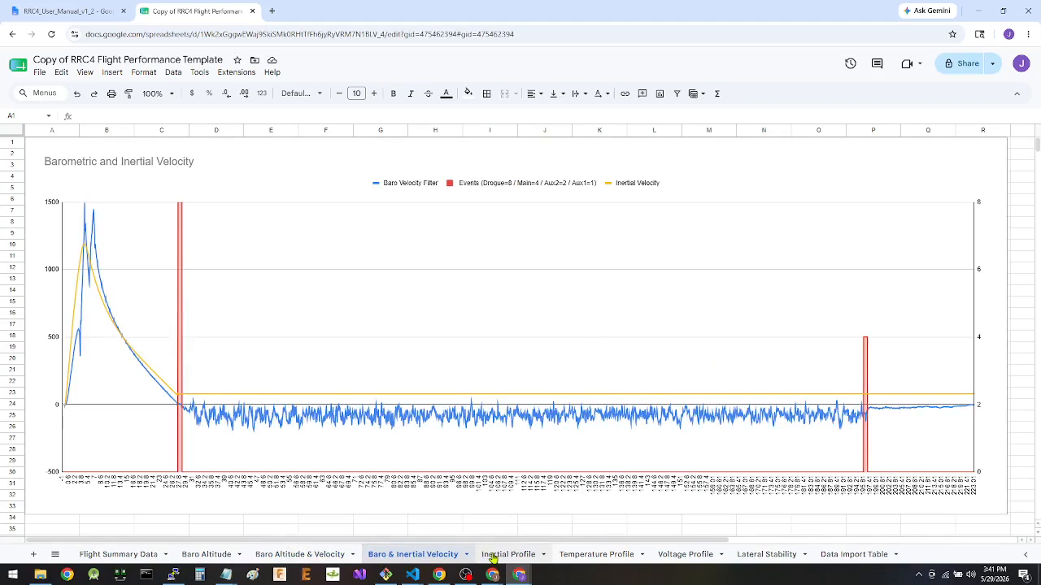
click(596, 557)
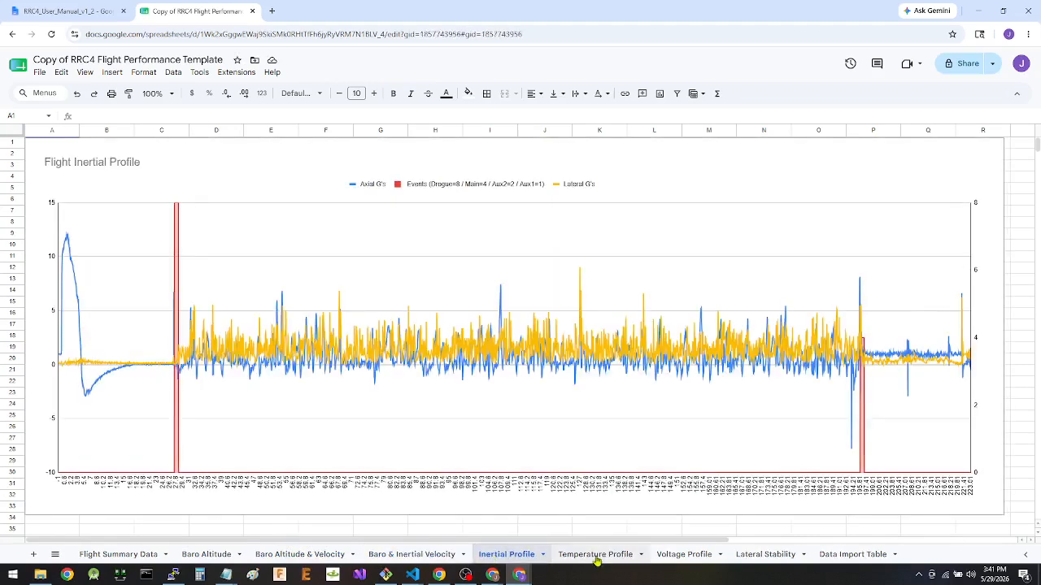
click(597, 560)
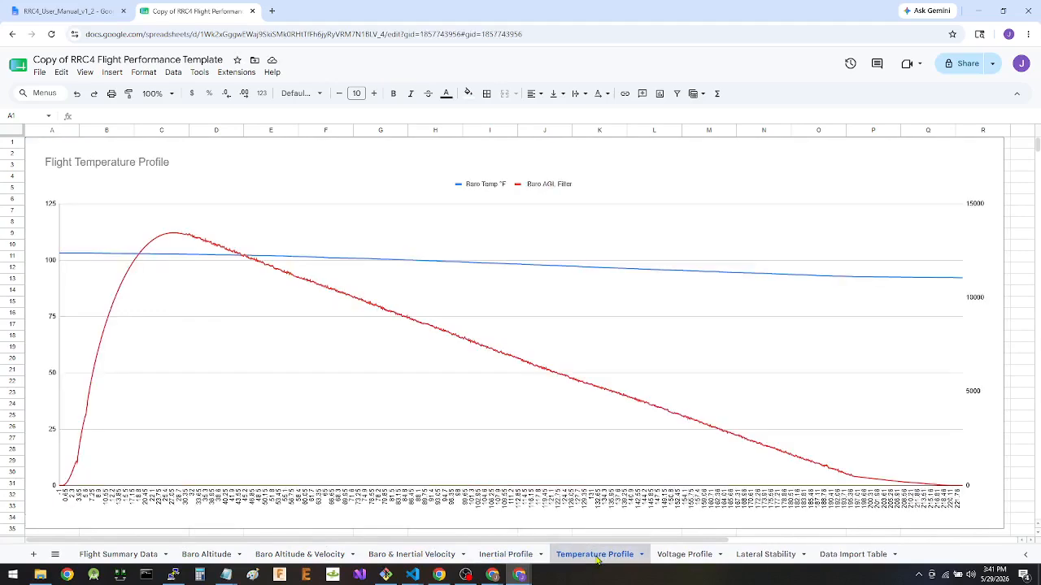
click(679, 560)
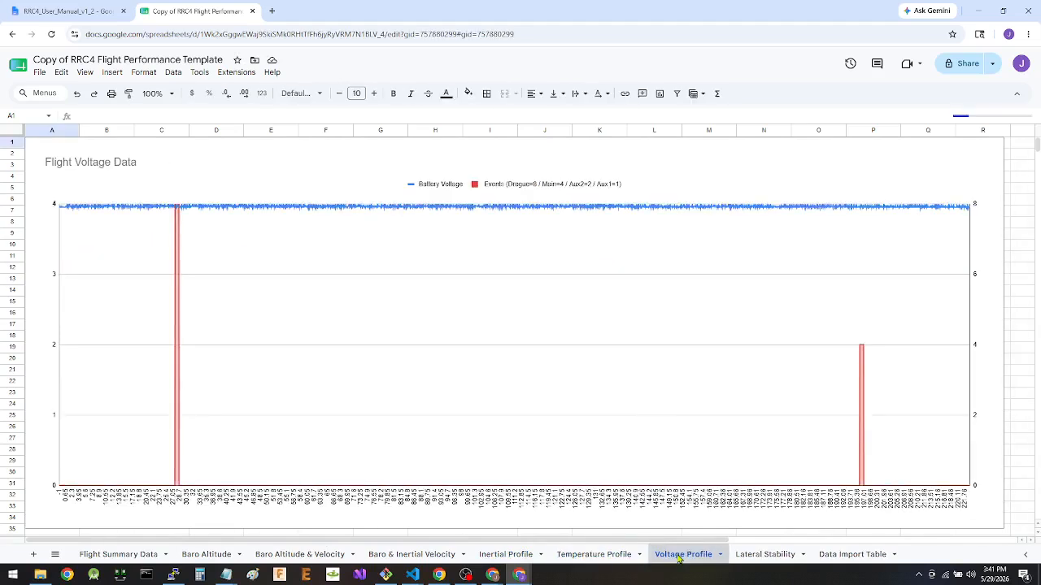
click(758, 556)
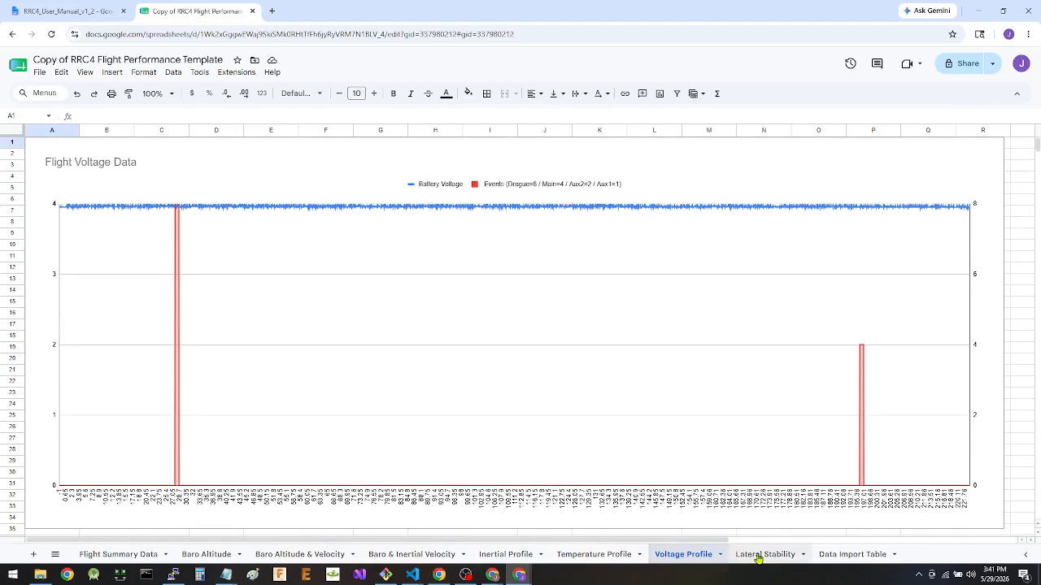